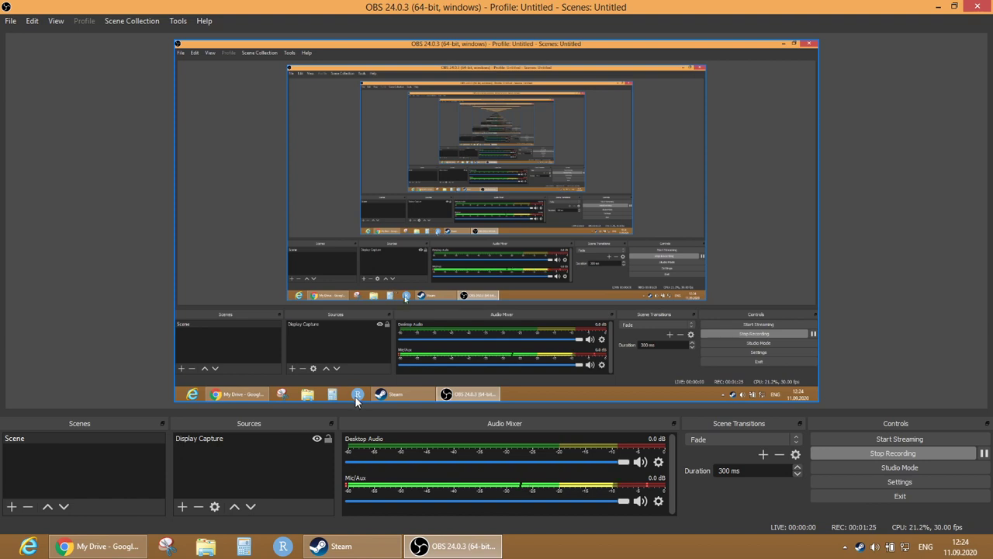
Step: Open Rome: Total War's local files from its Steam Properties to reveal the Rome Total War Gold folder
click(367, 546)
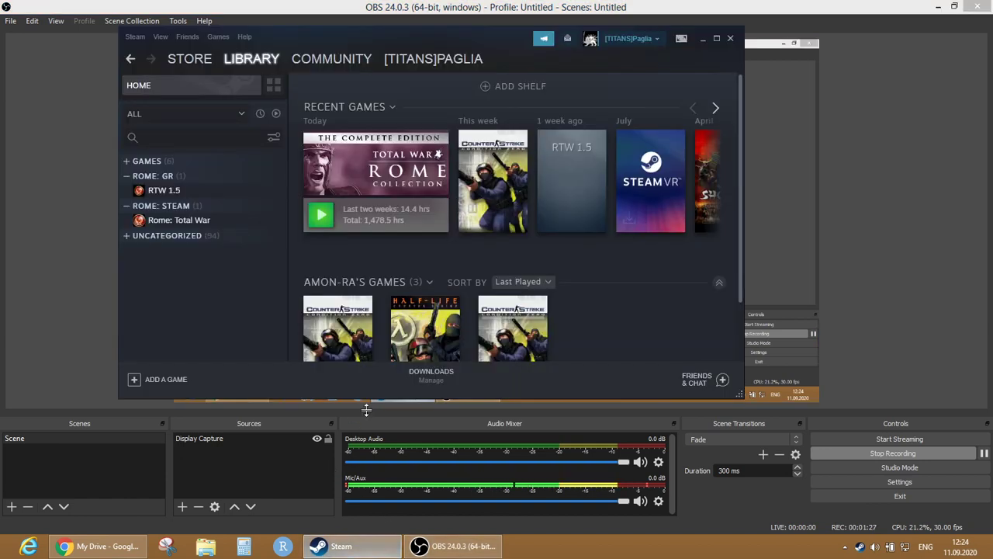
right_click(182, 221)
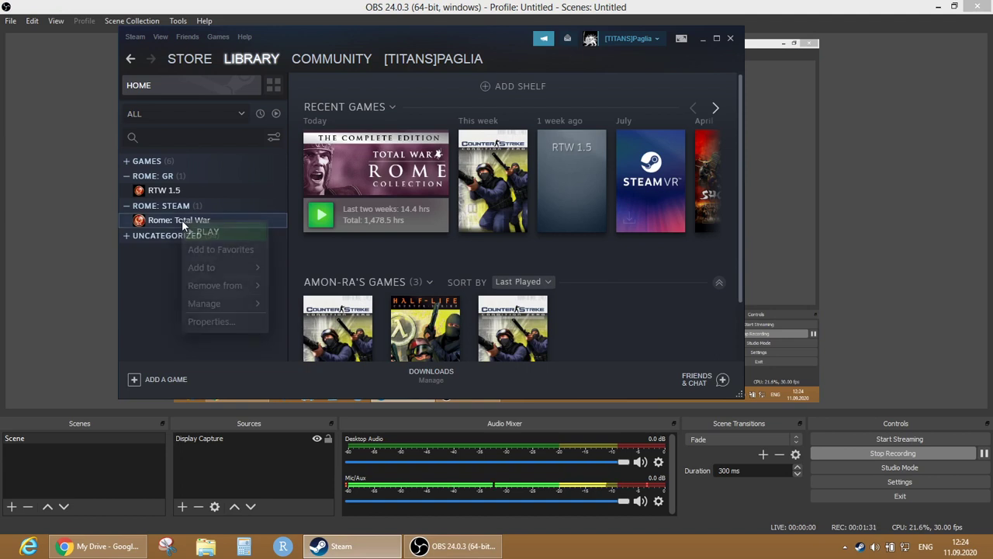
click(201, 320)
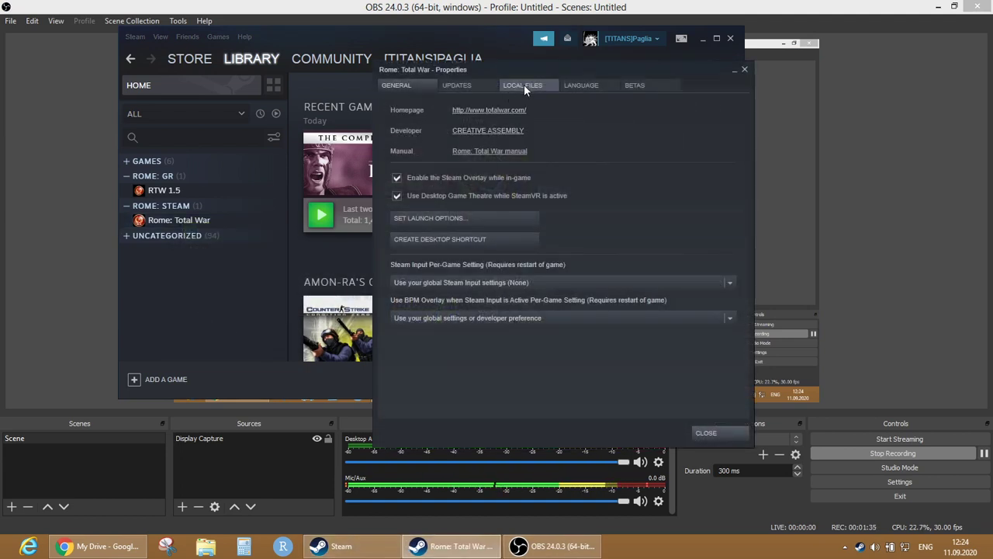
click(524, 85)
click(447, 135)
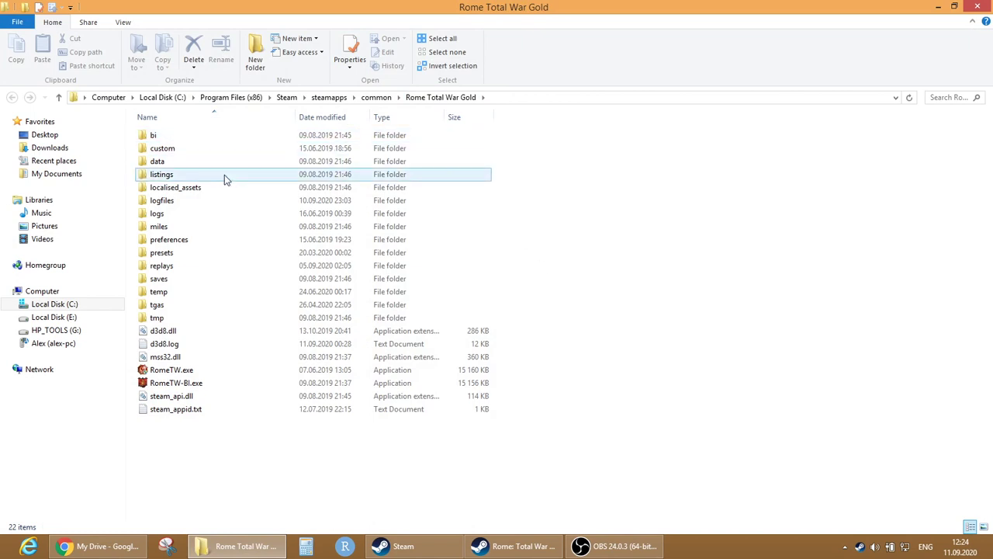
Step: Go up to steamapps\common and copy the Rome Total War Gold folder
click(377, 97)
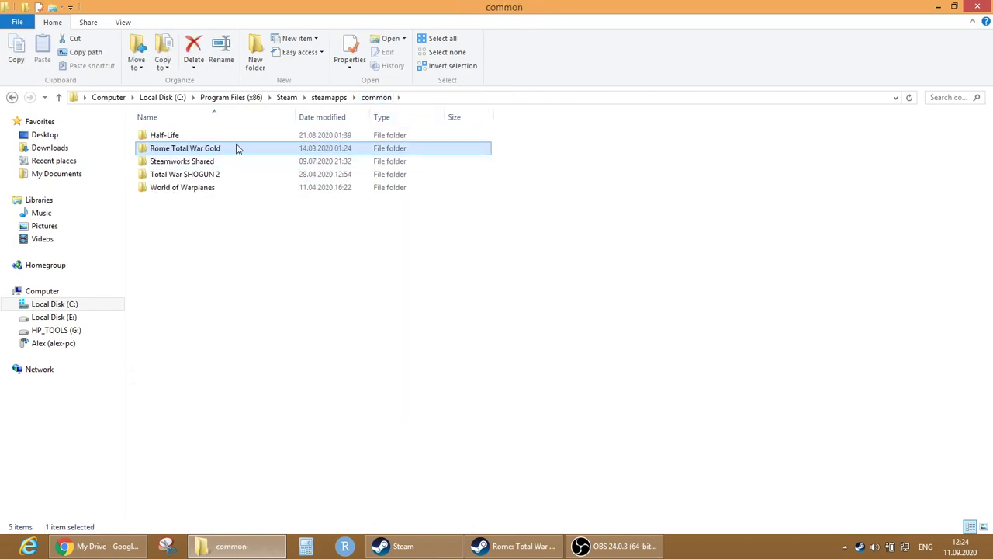
right_click(202, 147)
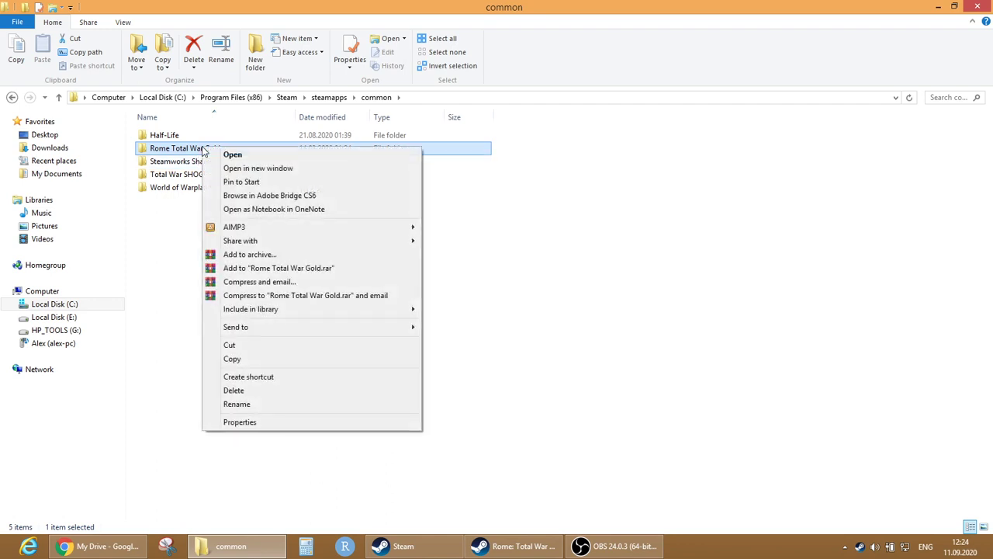
click(253, 359)
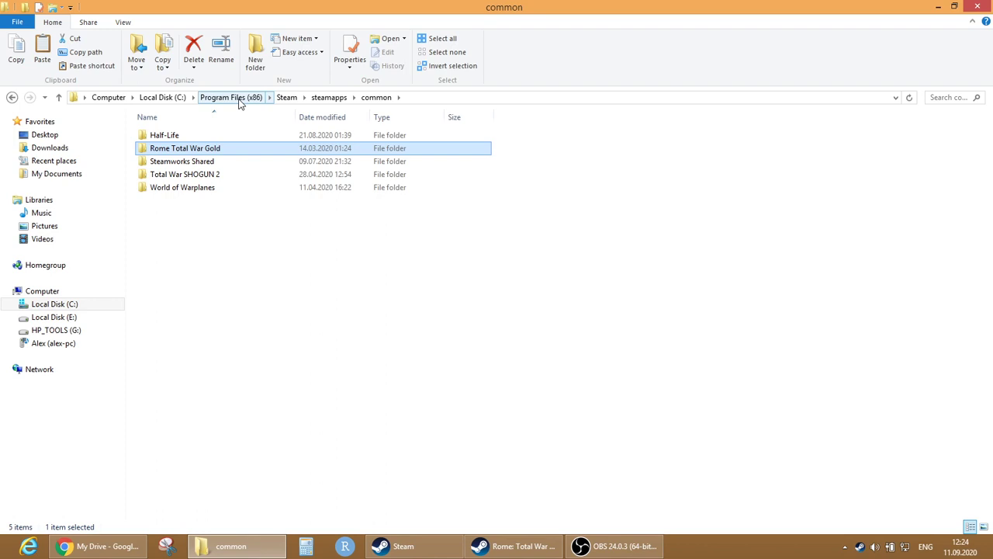
right_click(251, 149)
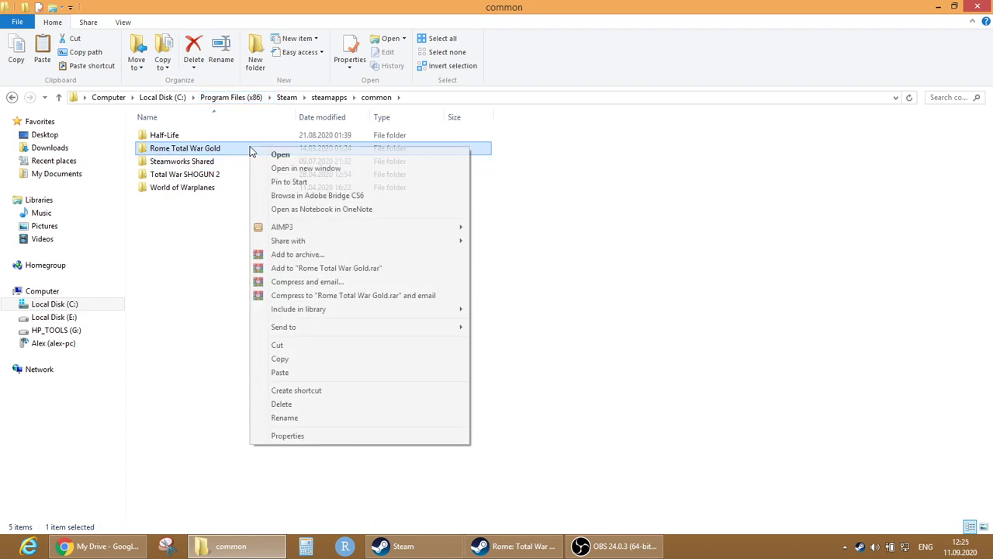
Step: Paste the Rome Total War Gold folder into Program Files (x86)
click(279, 359)
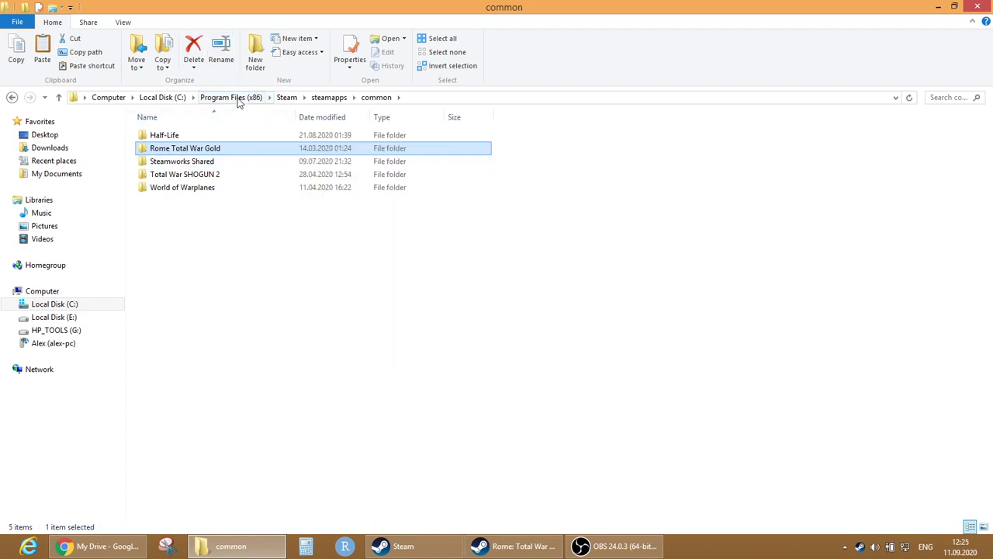
click(233, 105)
right_click(586, 303)
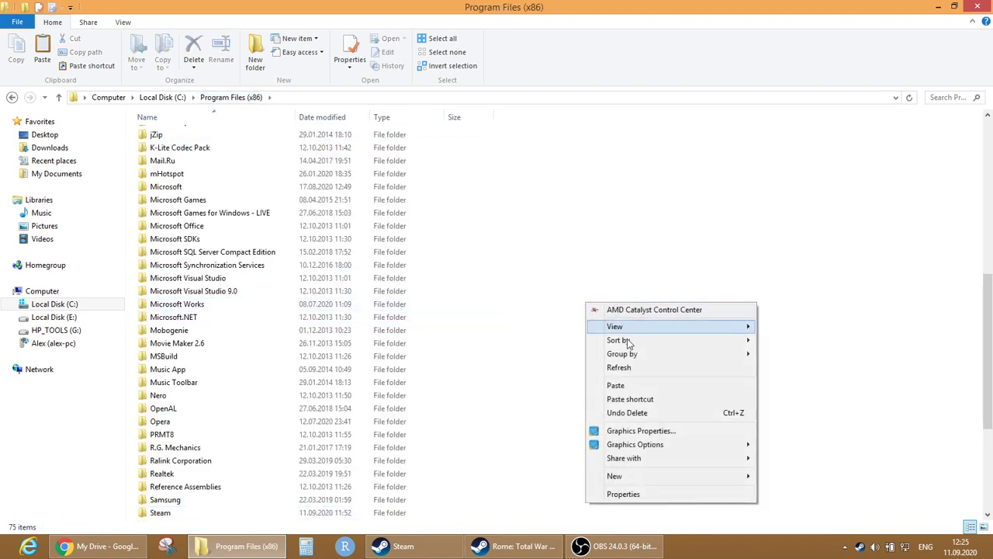
click(624, 383)
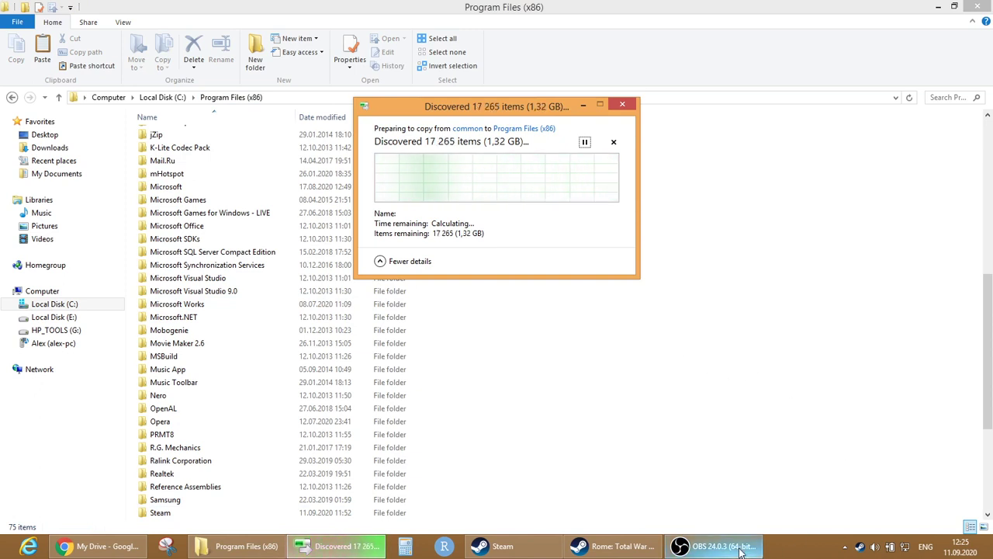
Step: Pause the OBS screen recording while the copy finishes
mouse_move(745, 549)
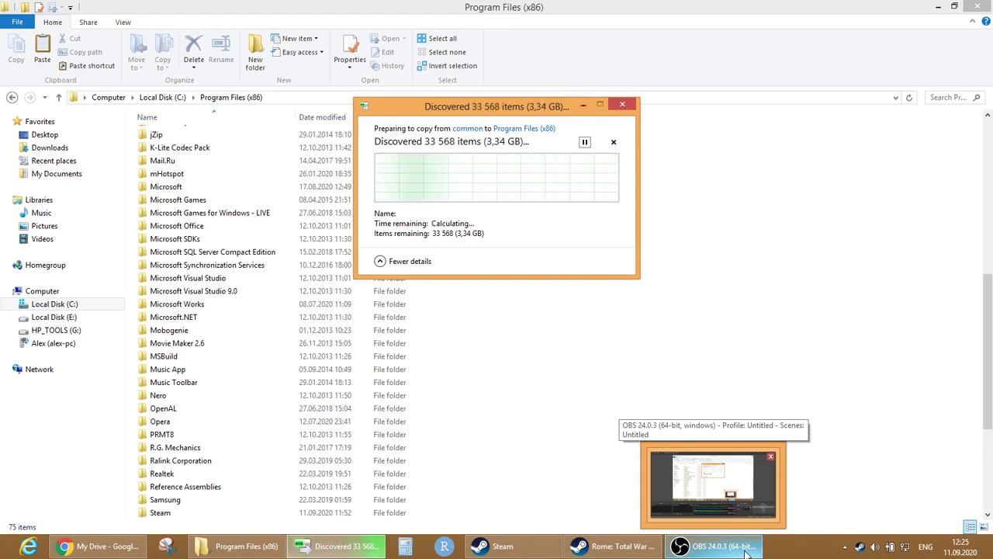
click(745, 550)
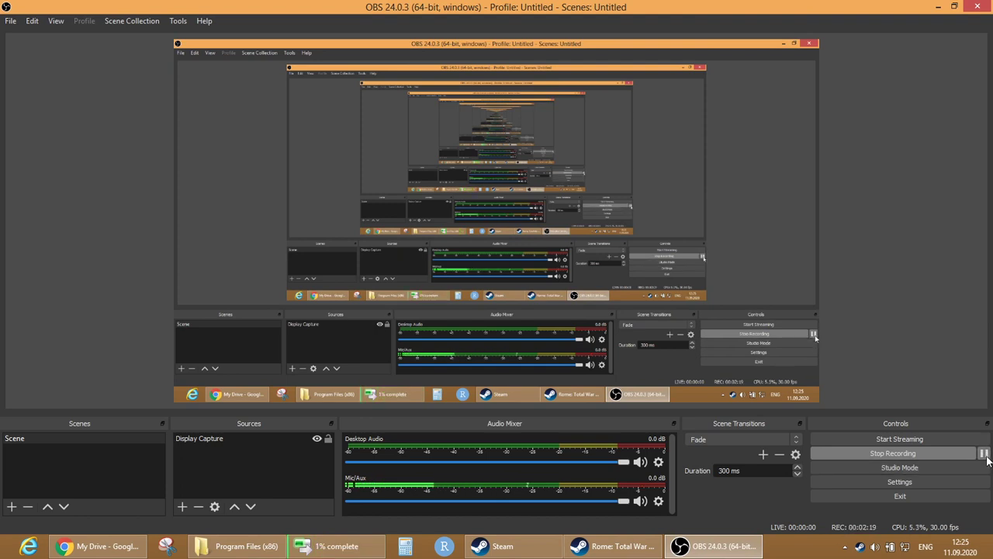
click(985, 453)
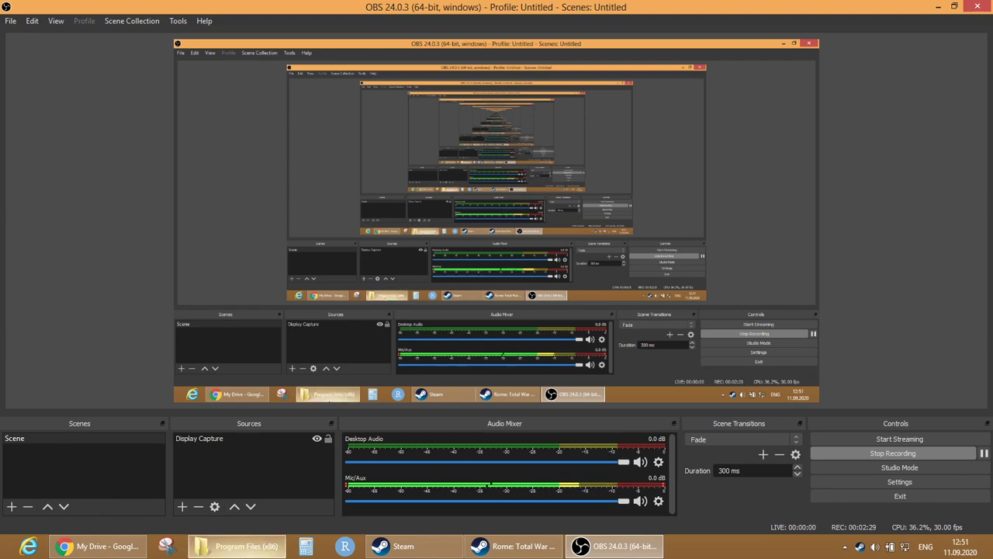
Step: In the copied Rome Total War Gold folder, select RomeTW.exe, RomeTW-BI.exe, steam_api.dll and steam_appid.txt
click(263, 549)
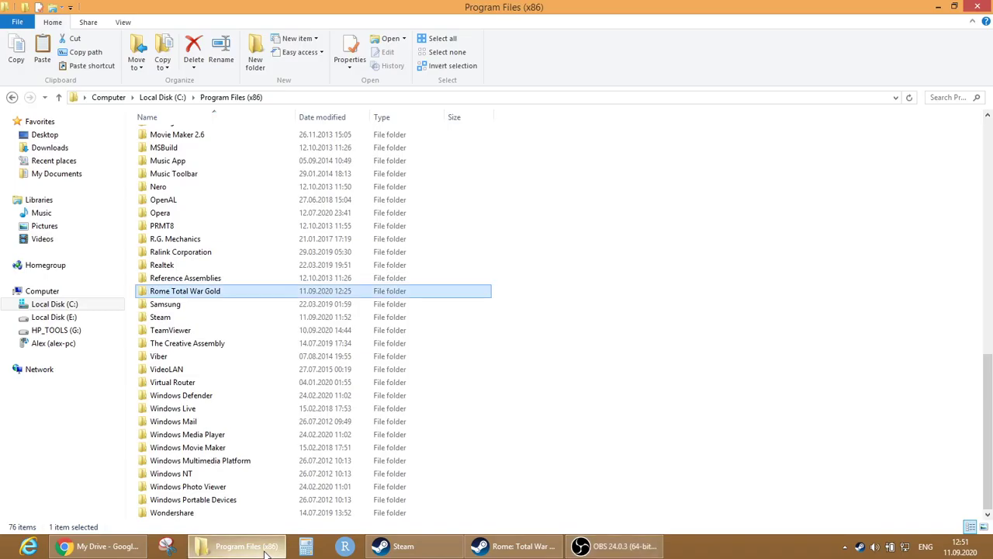
double_click(227, 294)
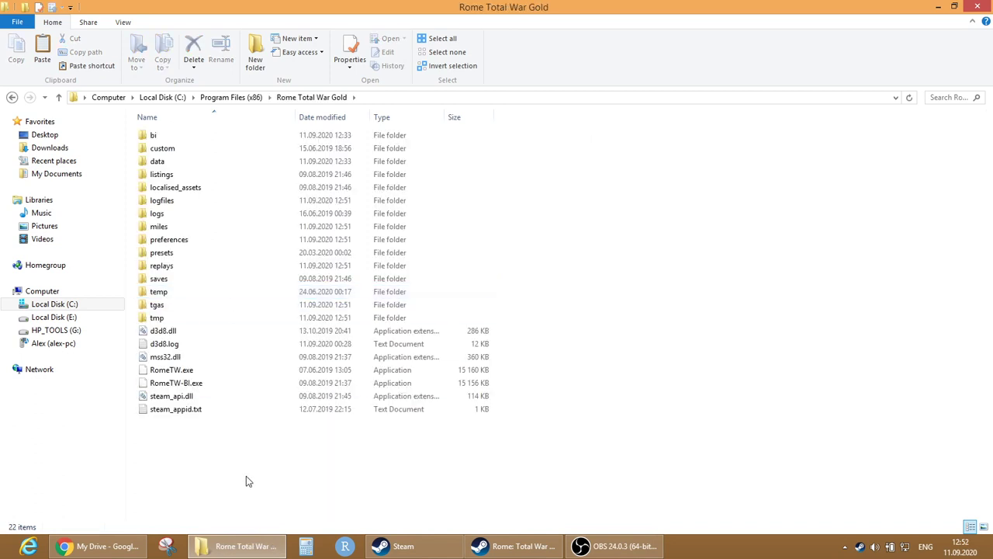
click(248, 397)
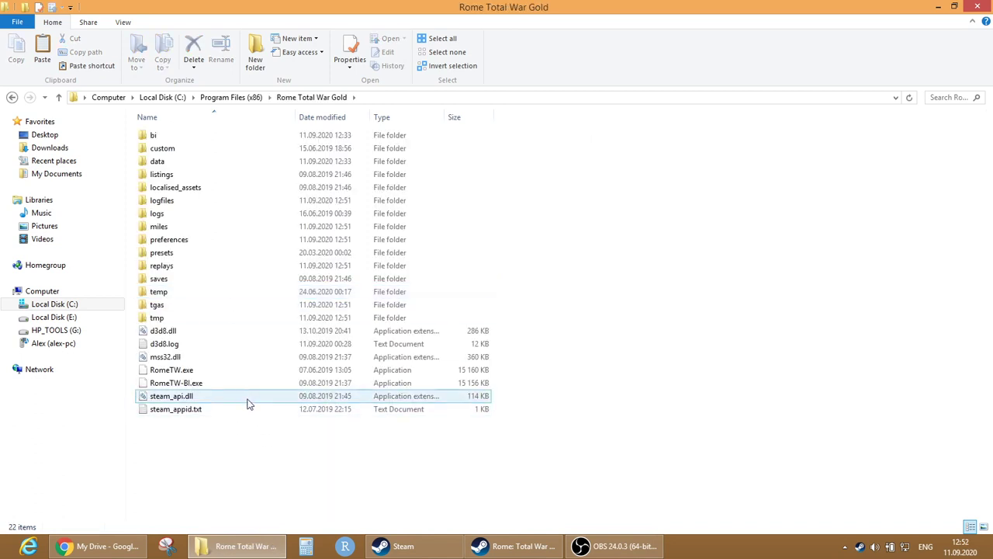
click(252, 386)
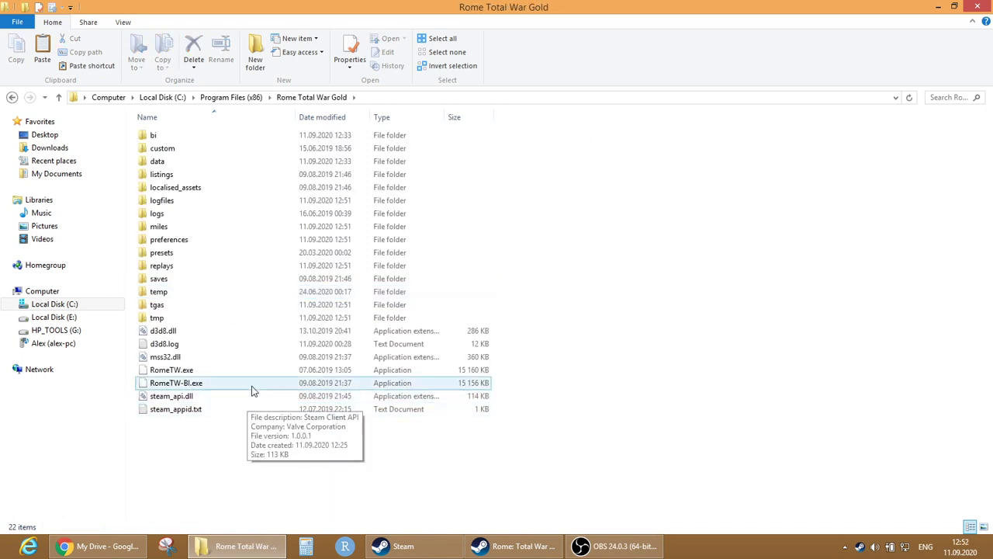
click(218, 358)
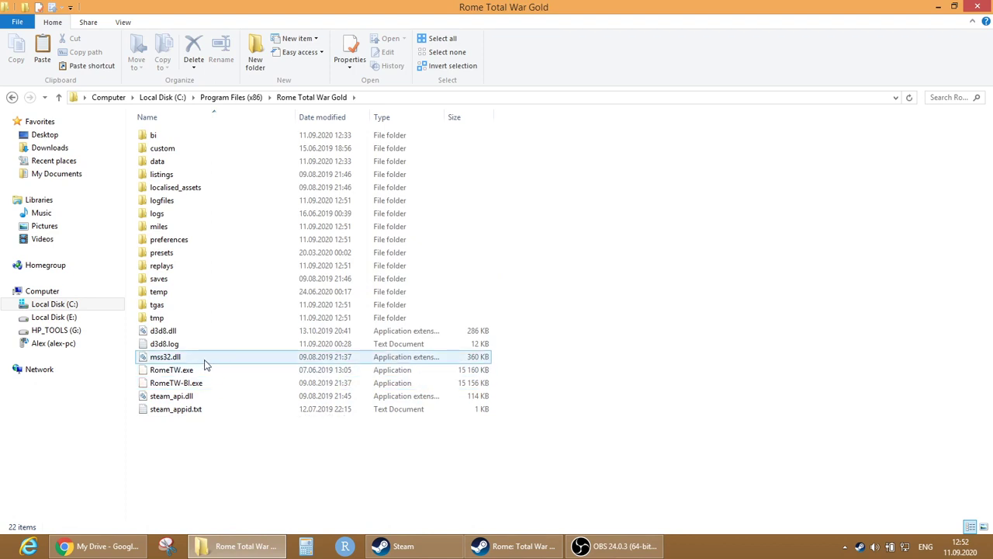
click(191, 333)
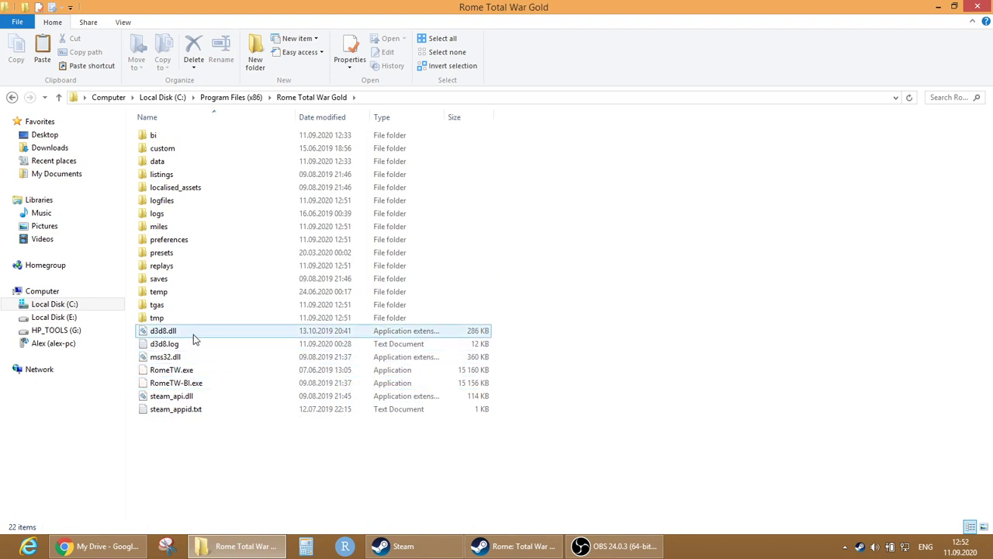
click(192, 344)
click(175, 333)
click(189, 371)
click(191, 382)
click(193, 370)
click(192, 372)
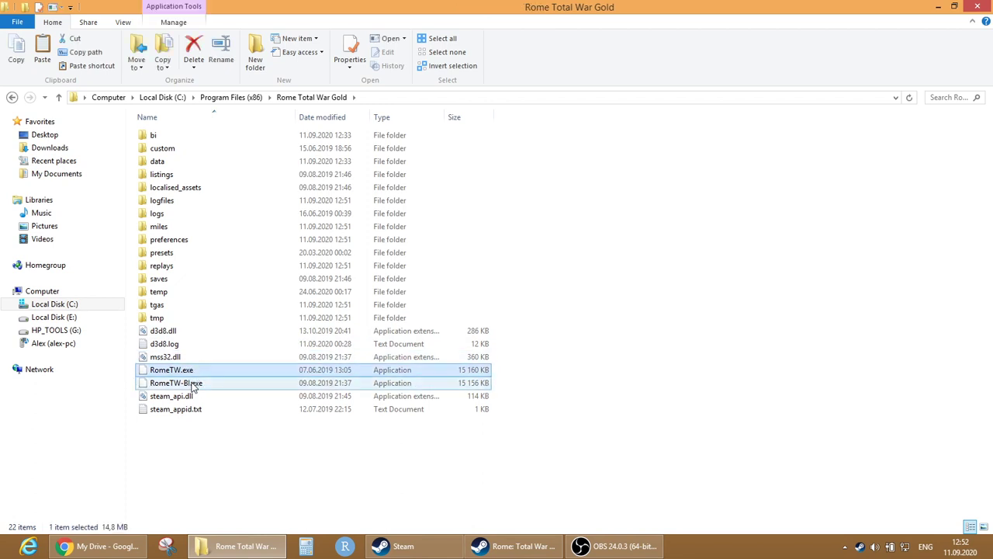
ctrl+click(194, 384)
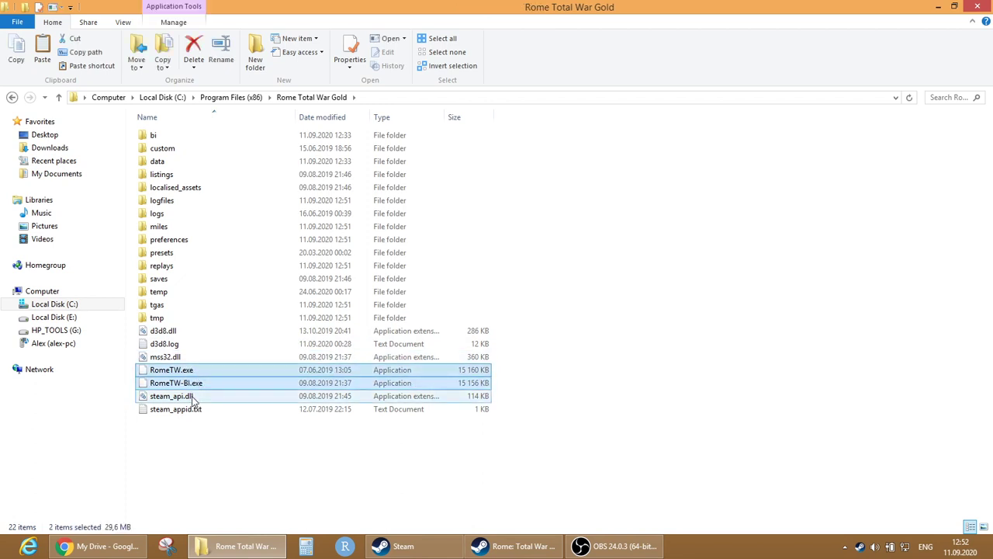
ctrl+click(194, 398)
ctrl+click(198, 411)
Step: Permanently delete the four selected files, granting administrator permission for all of them
key(shift+Delete)
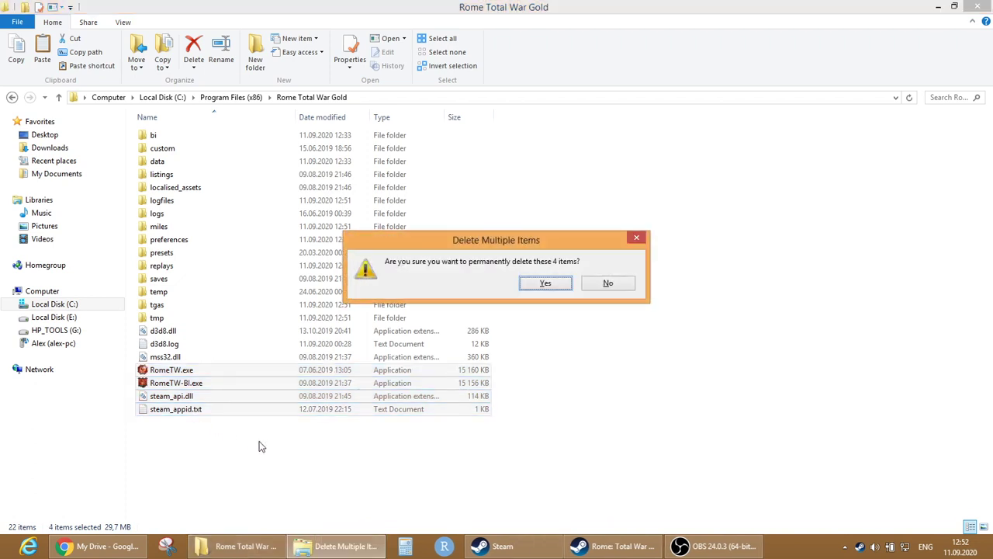
key(Return)
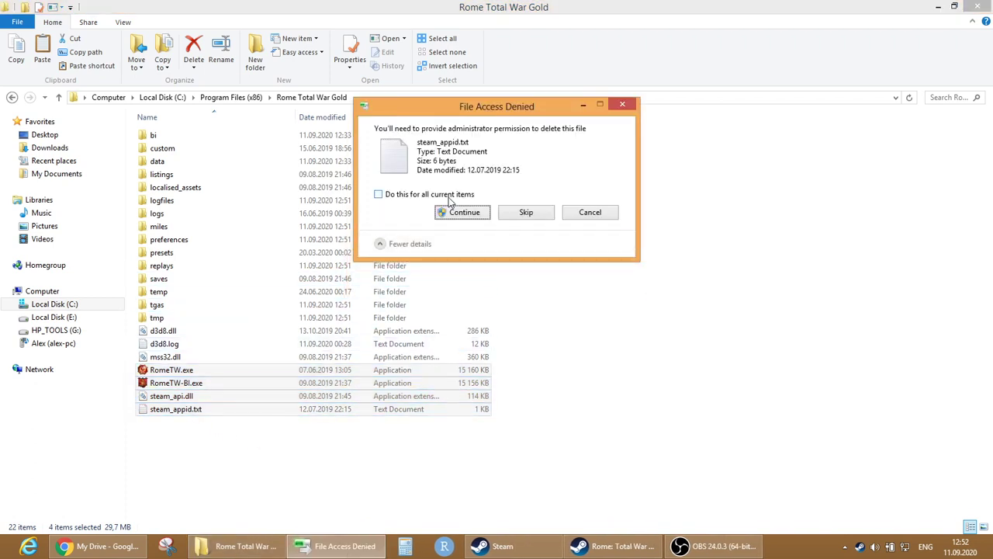
click(439, 195)
click(463, 212)
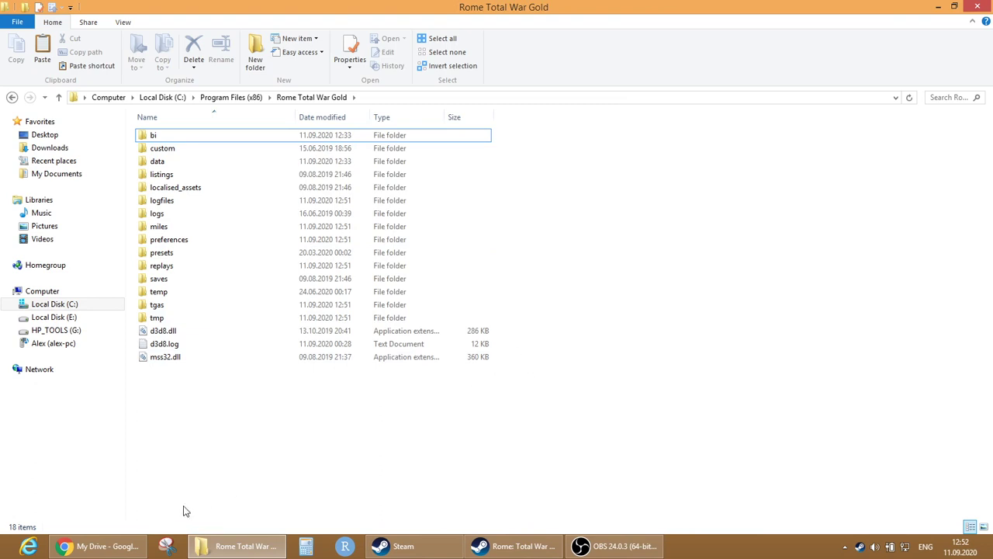
Step: Open the RTW 1.5 exe folder in Google Drive to locate RomeTW.exe, then minimize the browser
click(97, 546)
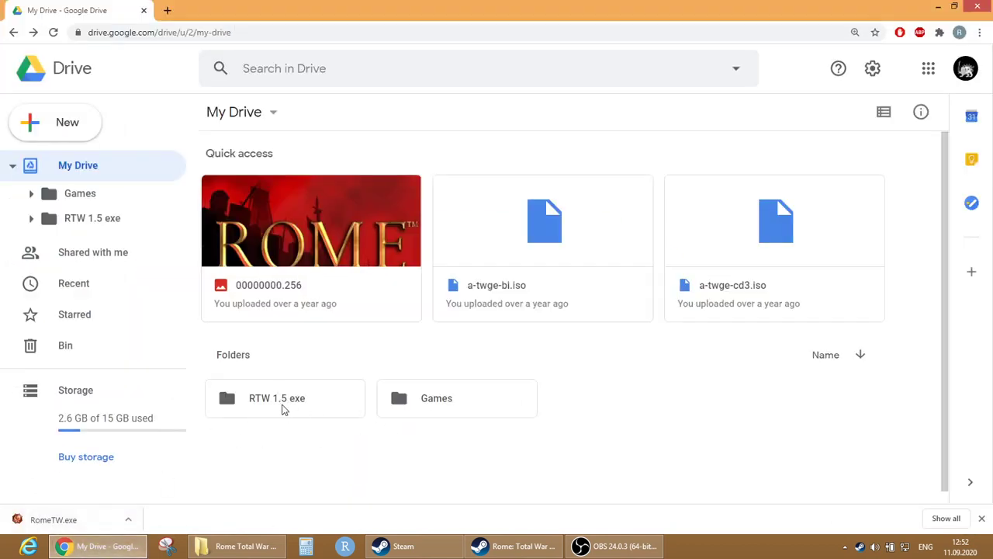
double_click(282, 406)
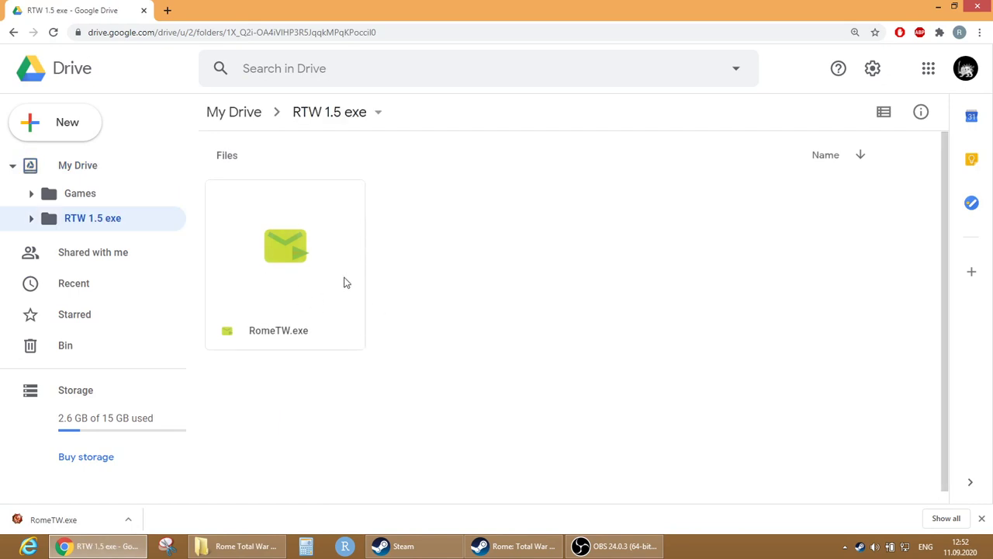
right_click(280, 250)
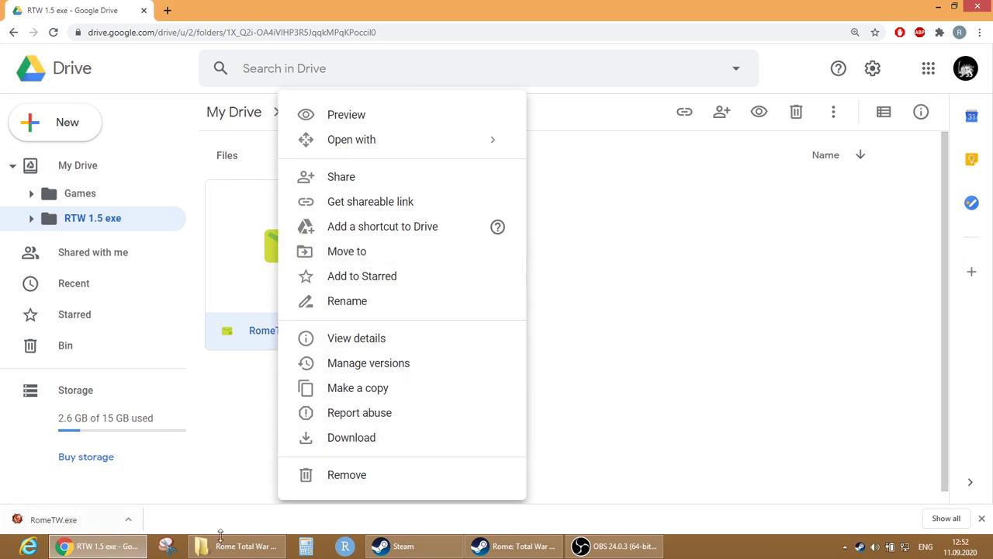
click(93, 546)
click(71, 551)
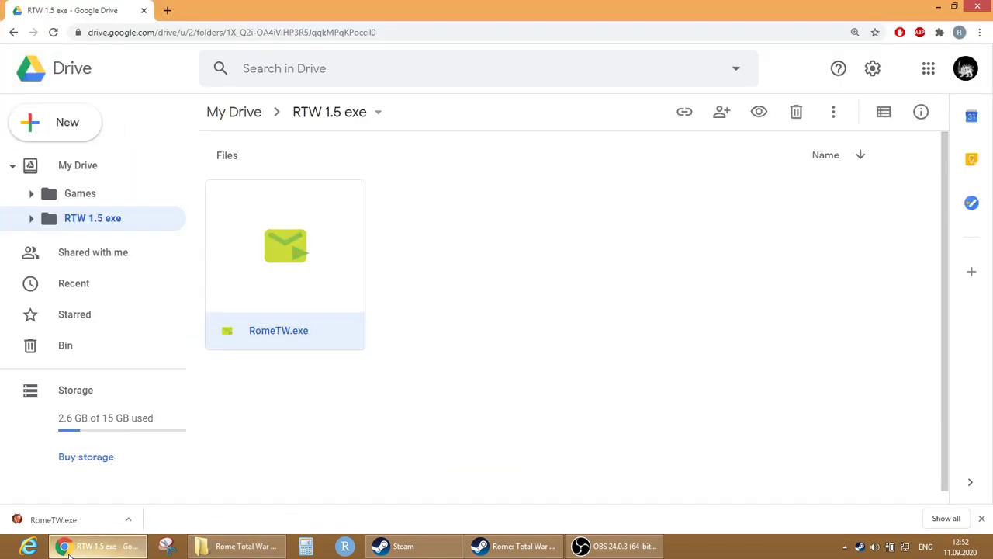
click(934, 7)
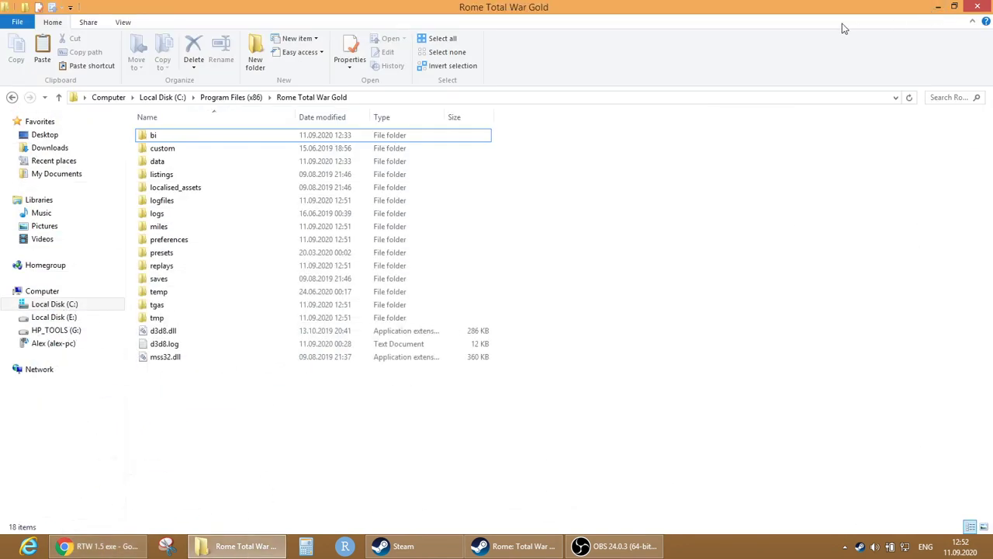
Step: Copy RomeTW.exe from the RTW 1.5 exe folder into Rome Total War Gold, granting administrator permission
click(937, 7)
click(937, 7)
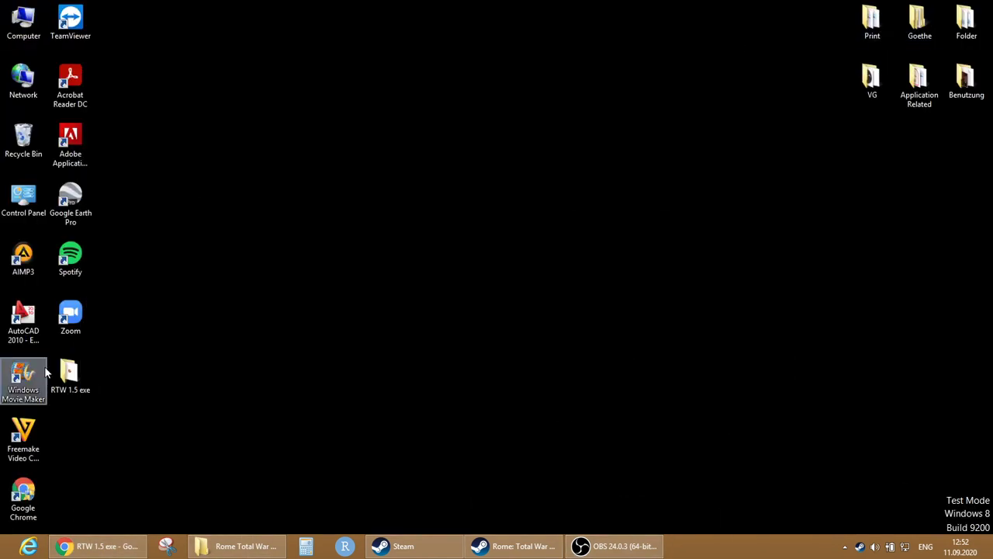
double_click(65, 376)
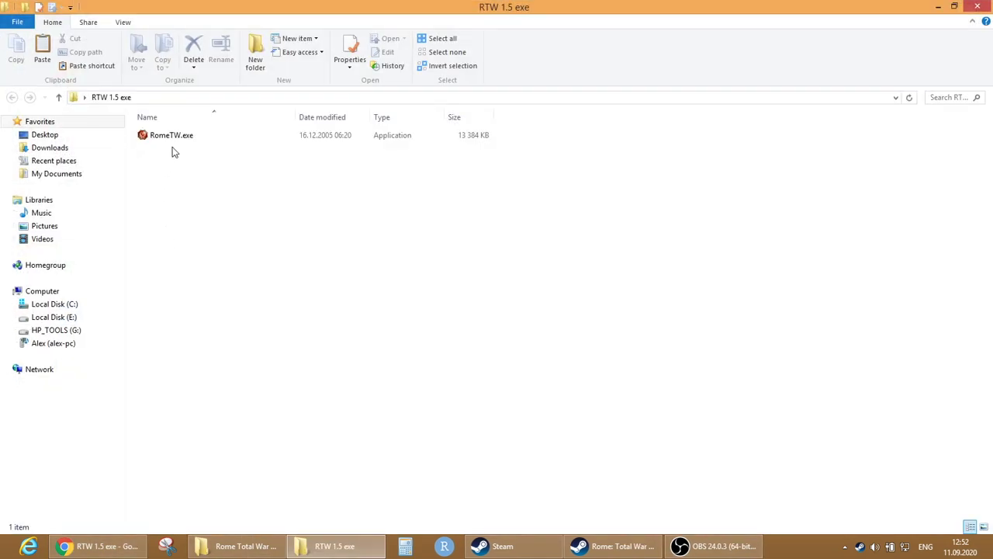
click(176, 138)
right_click(176, 138)
click(244, 333)
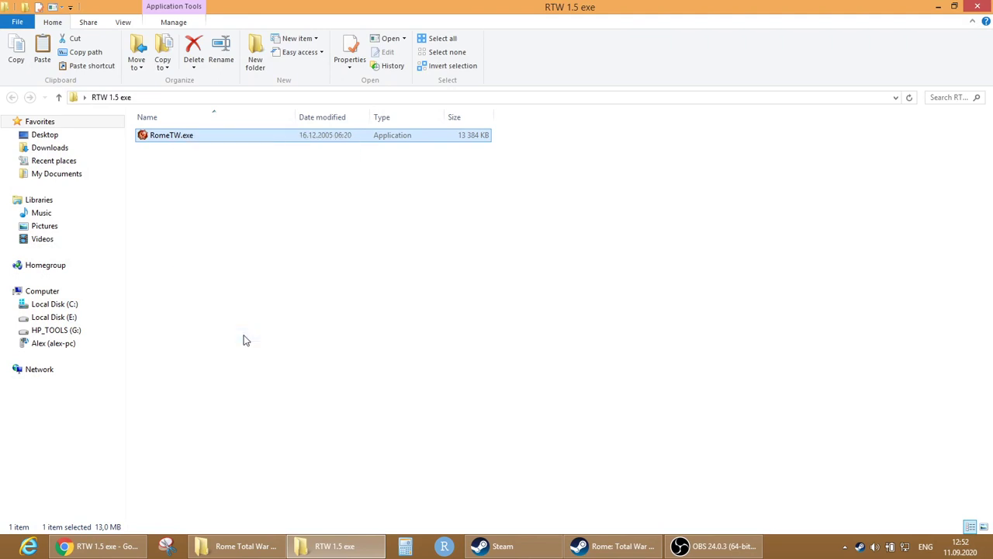
click(235, 545)
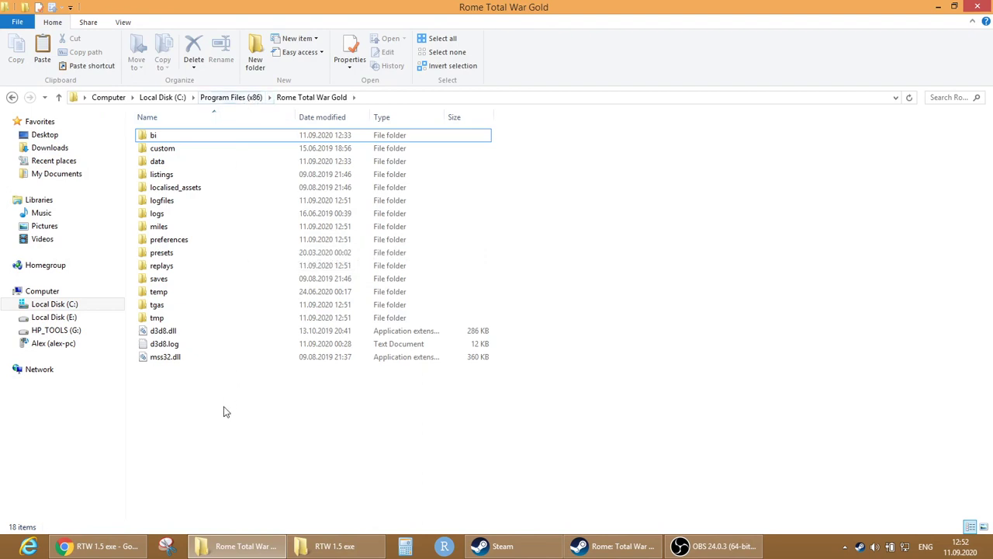
right_click(235, 418)
click(264, 309)
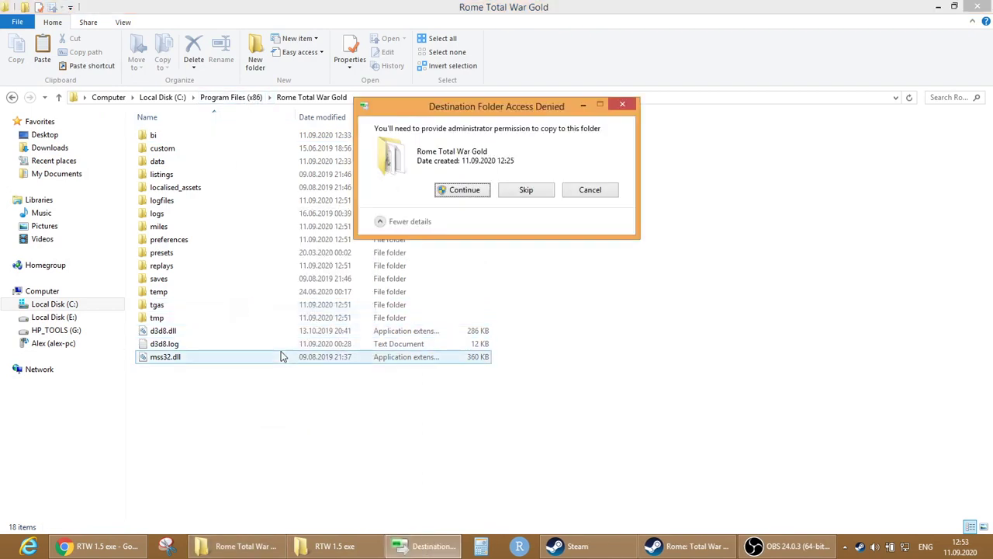
click(473, 187)
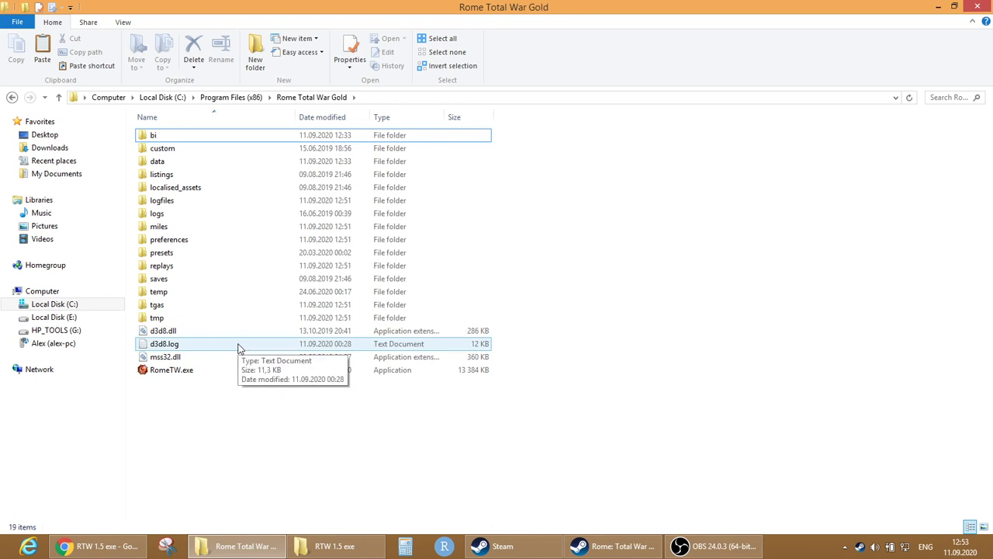
Step: Close Chrome and minimize the folder windows to clear the desktop
right_click(112, 543)
click(105, 512)
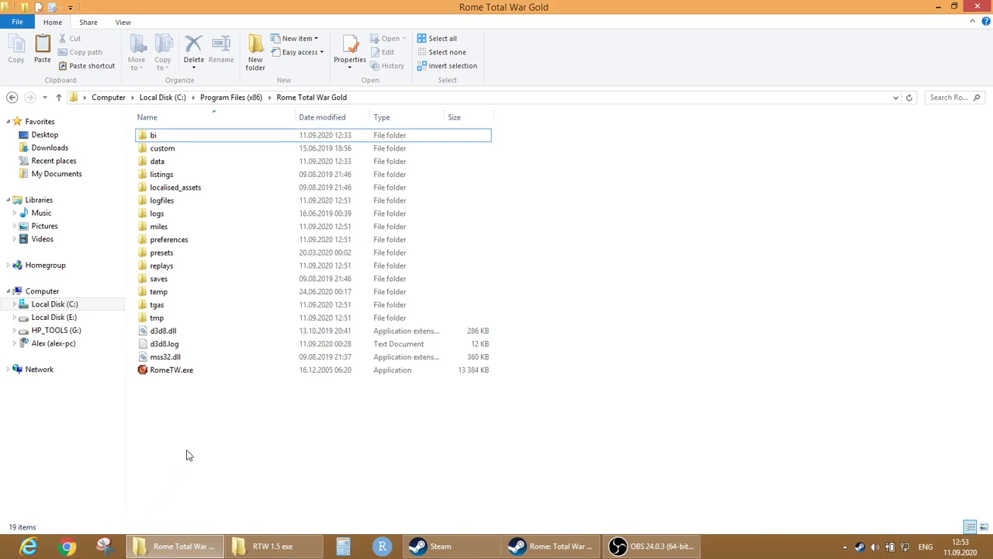
click(938, 7)
click(938, 7)
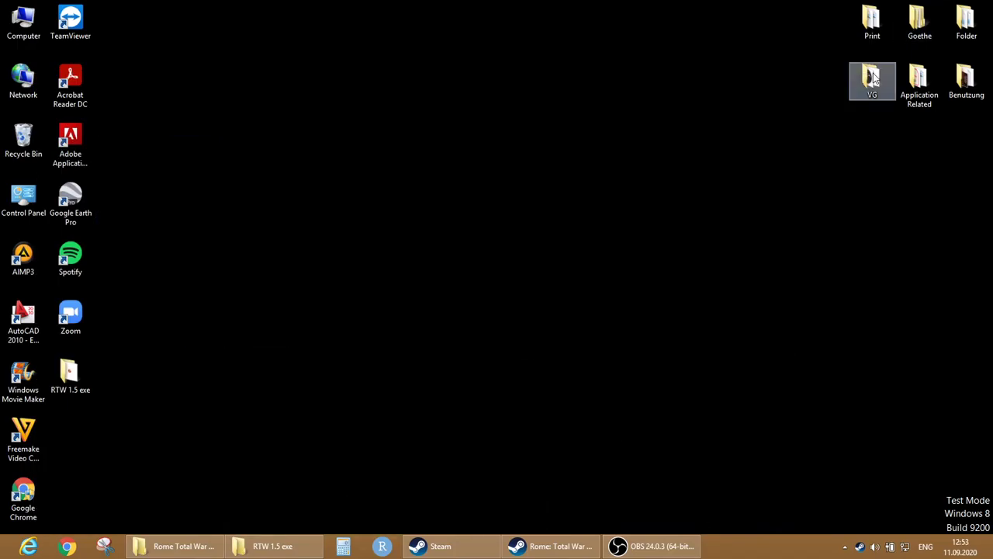
right_click(874, 77)
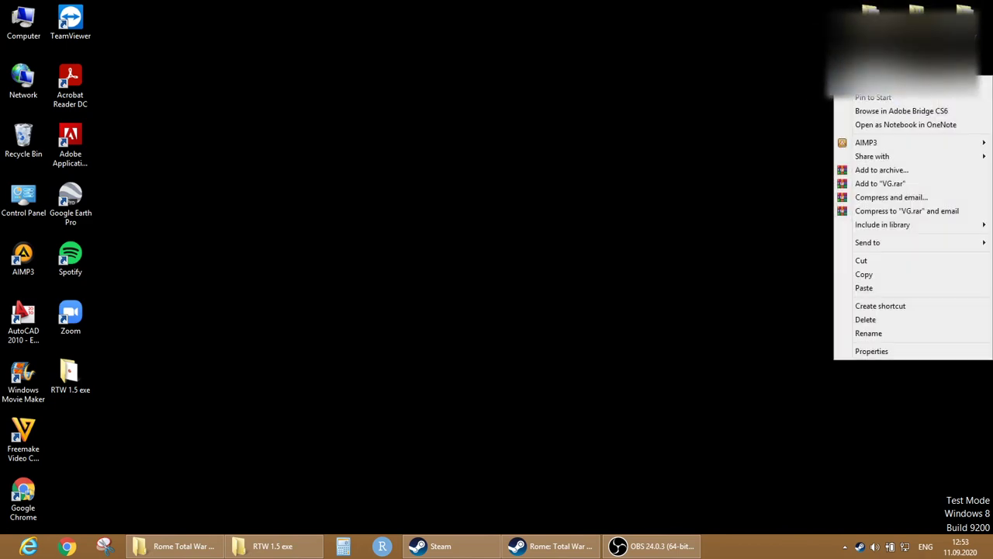
click(473, 270)
Step: Search Start for 'game' and launch GameRanger
click(7, 552)
text(game)
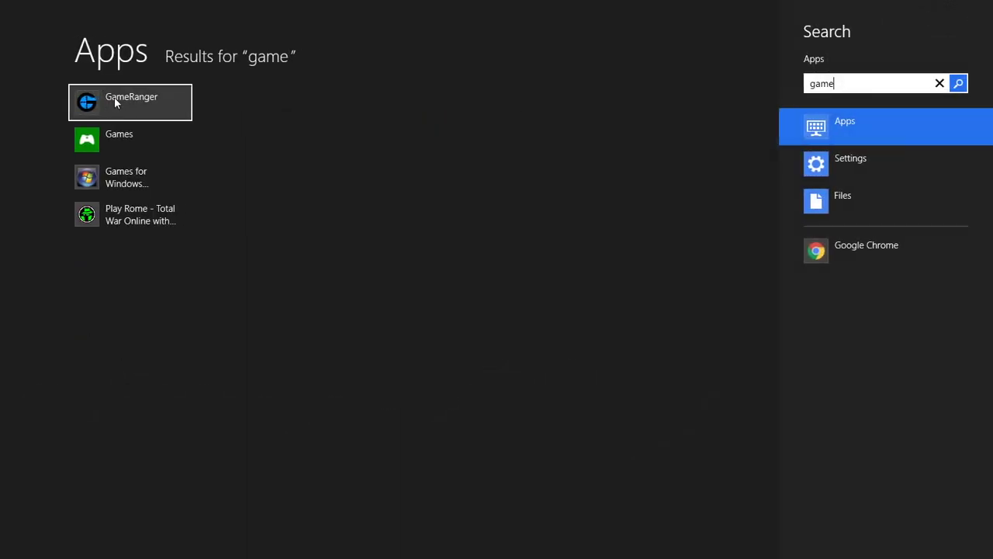
click(114, 97)
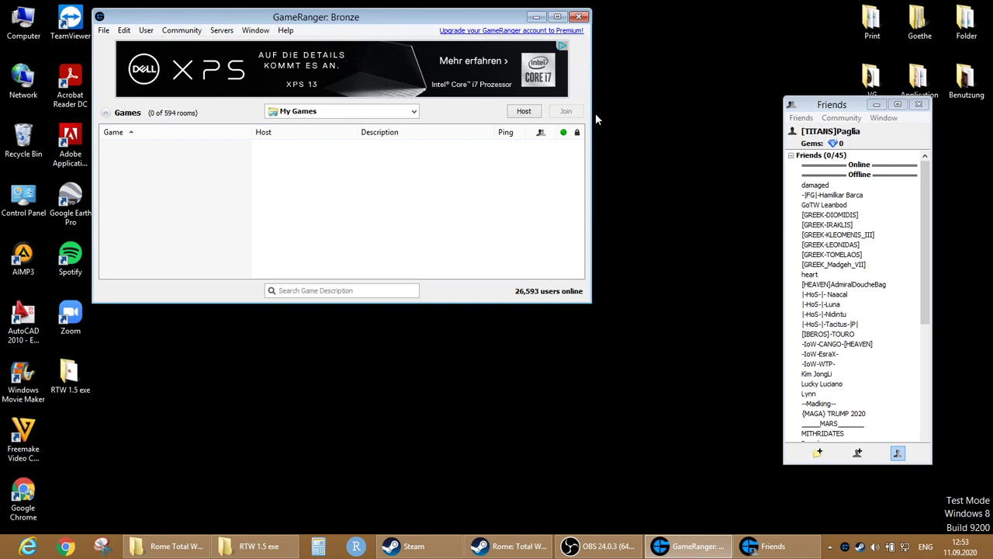
Step: Host a password-locked Rome: Total War room for 8 players described 'Test', accepting the NAT warning
click(524, 112)
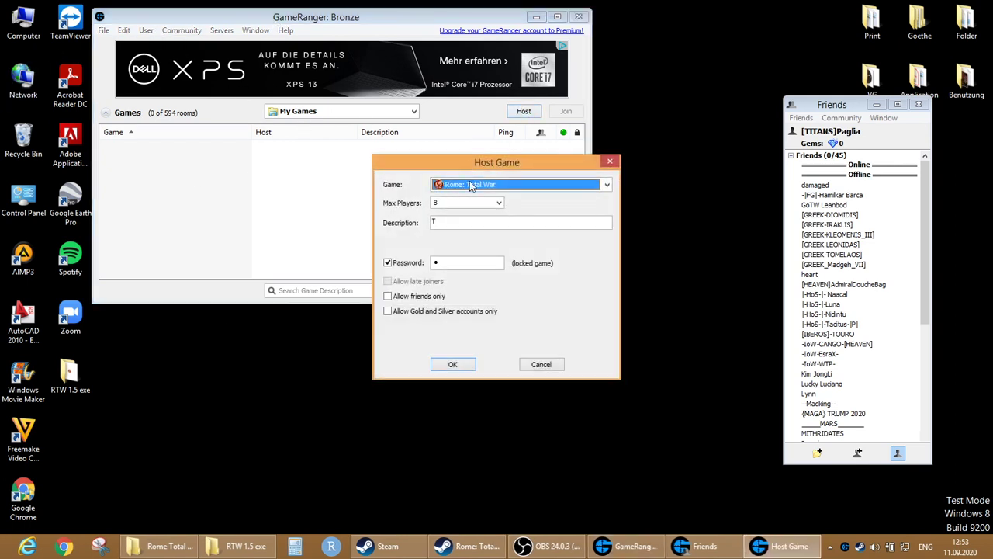
click(467, 205)
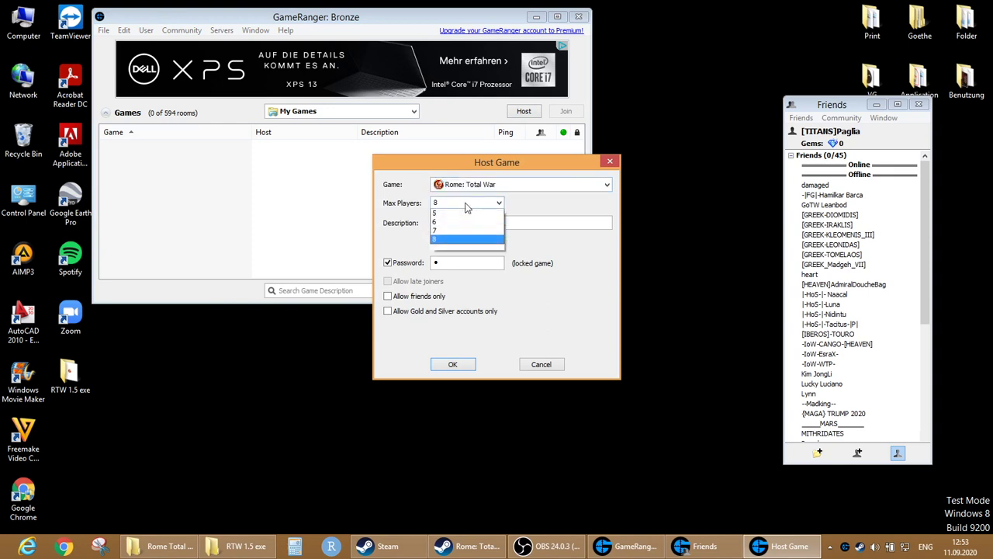
click(468, 205)
click(450, 223)
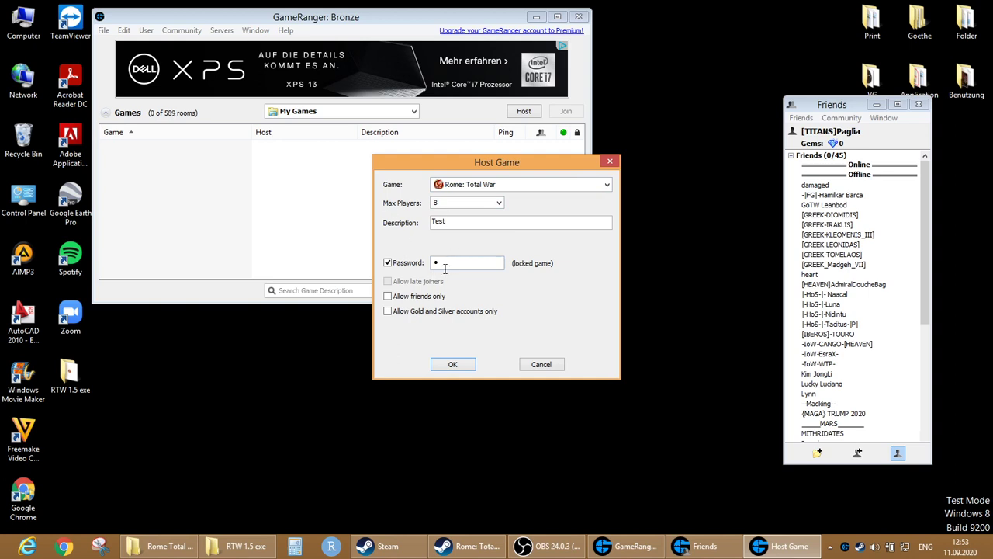
click(466, 370)
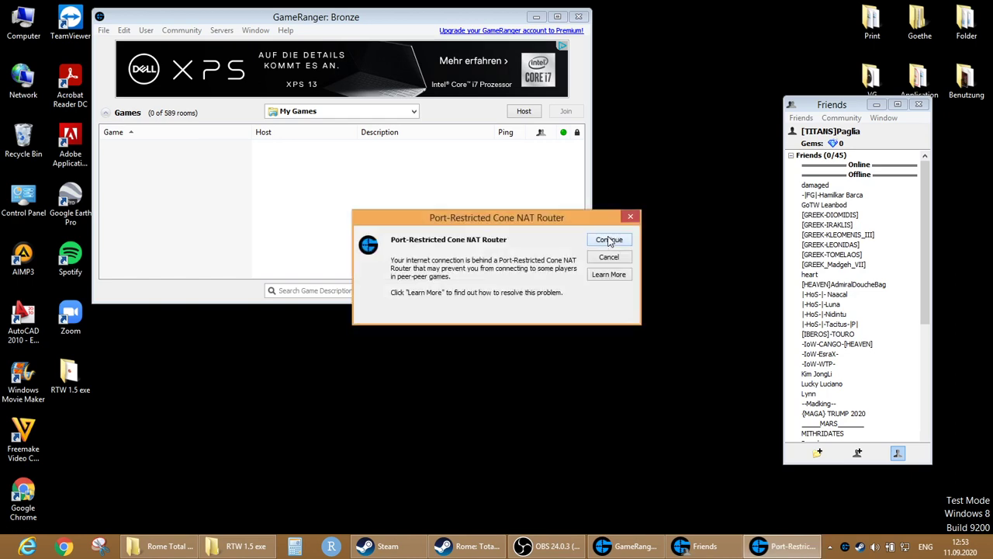
click(607, 240)
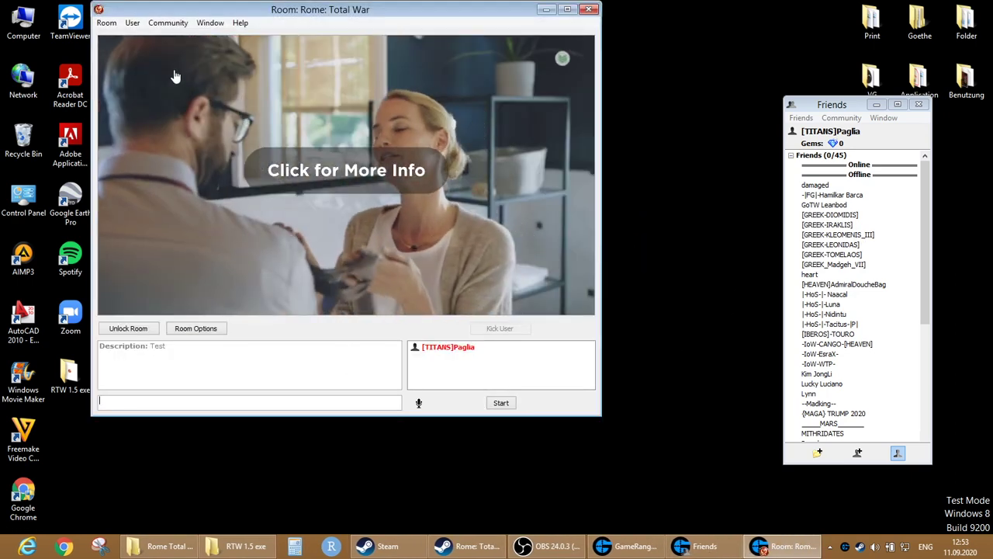
click(831, 548)
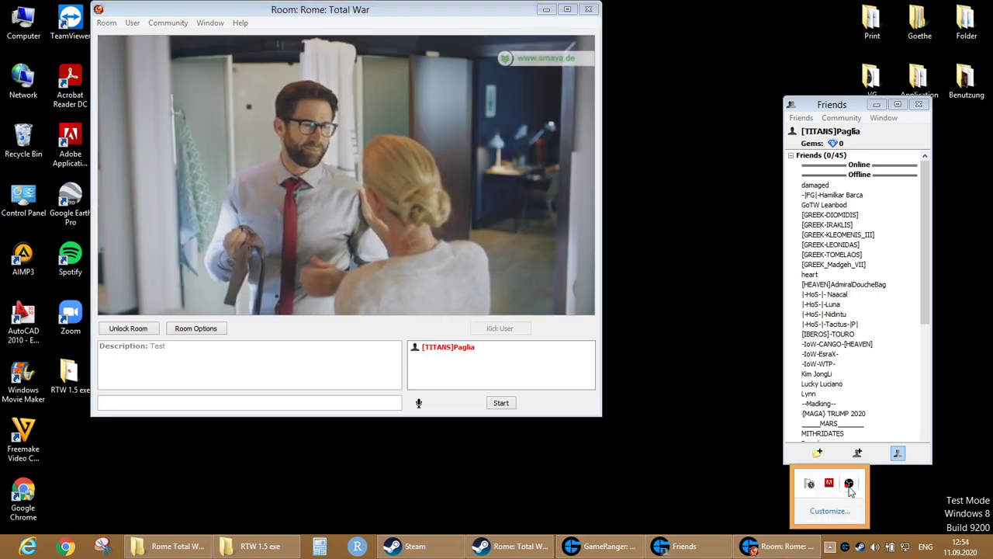
Step: Check the OBS recording window, then return to the Rome: Total War room window
click(849, 483)
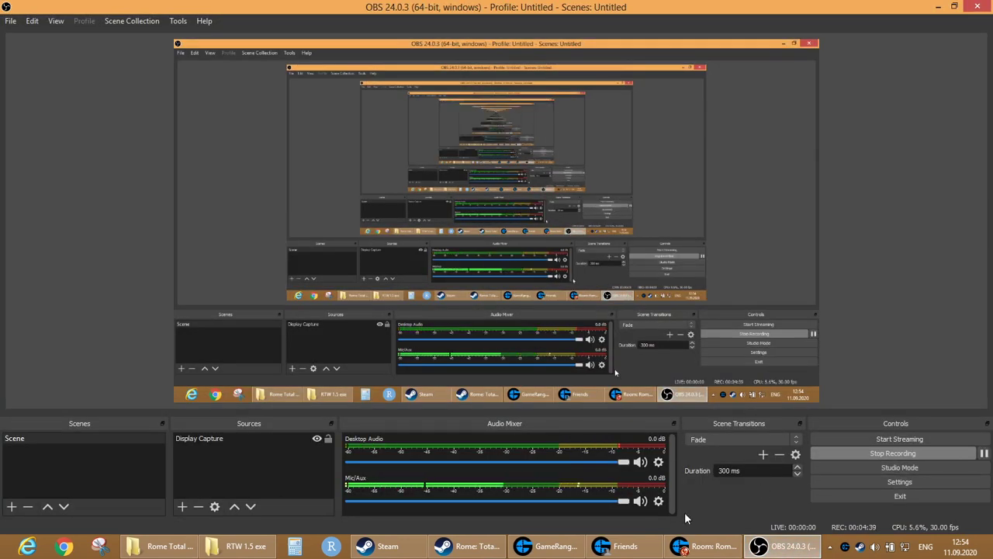
click(701, 546)
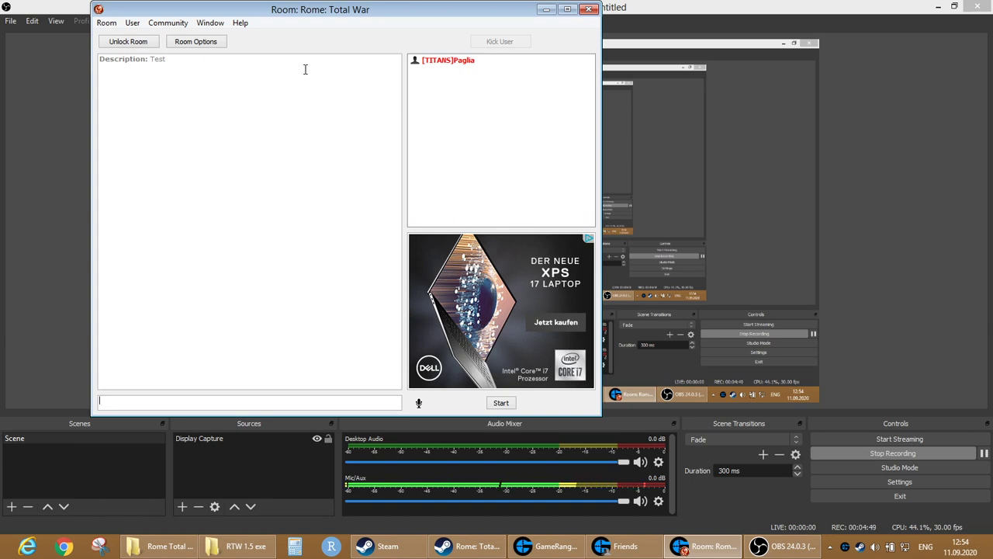
Step: Open GameRanger Options and start choosing a new executable for Rome: Total War
click(112, 27)
click(129, 51)
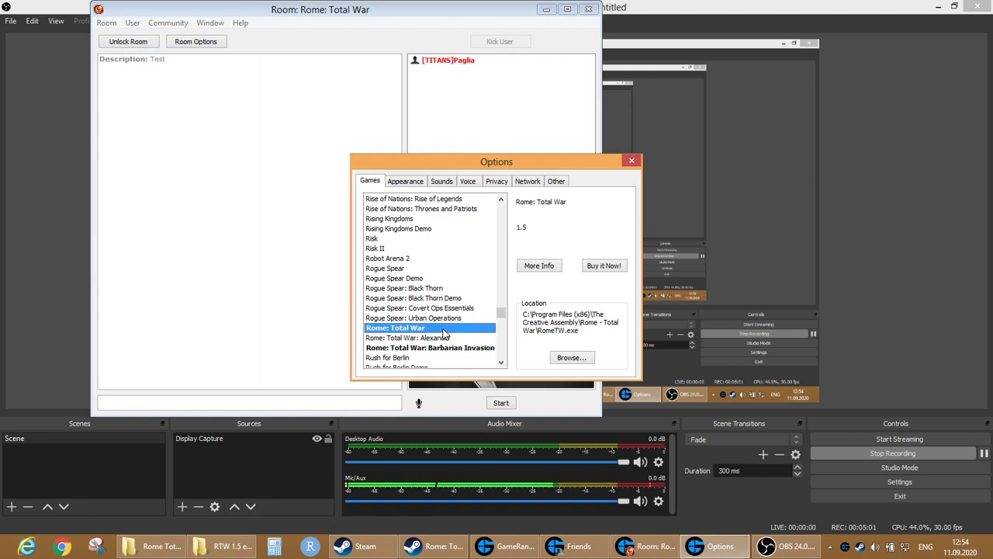
click(568, 362)
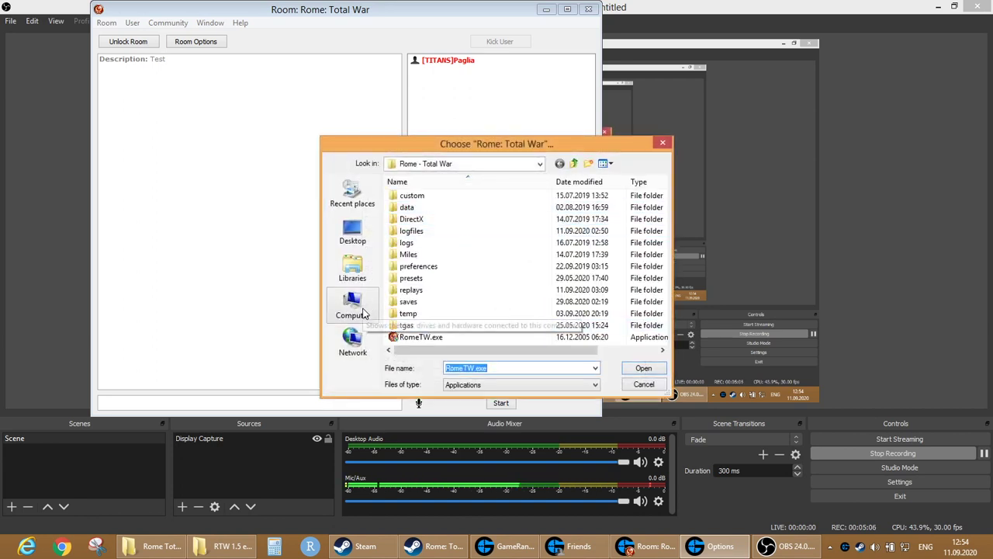
Step: Set the game path to C:\Program Files (x86)\Rome Total War Gold\RomeTW.exe
click(363, 312)
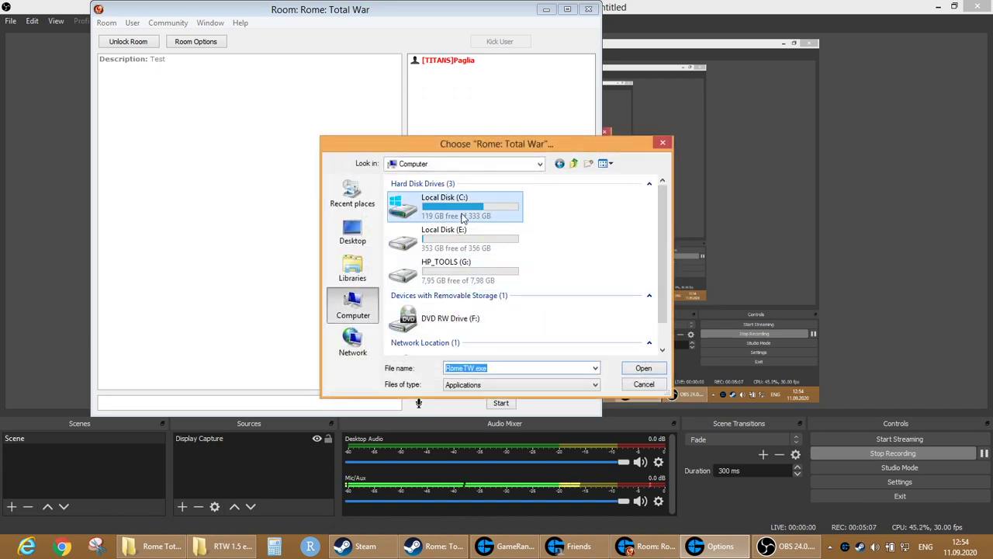
double_click(463, 215)
scroll(440, 326, down, 1)
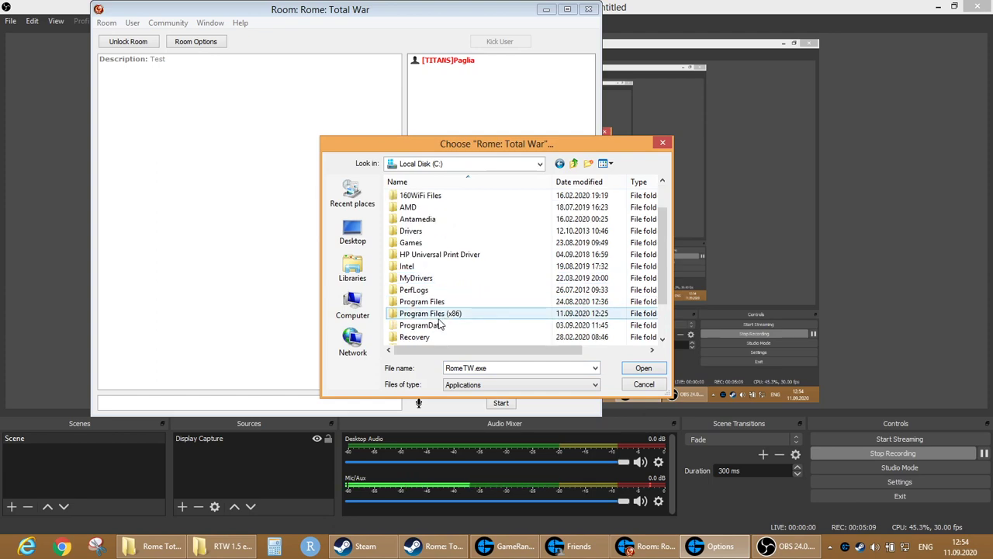
double_click(439, 315)
scroll(454, 300, down, 6)
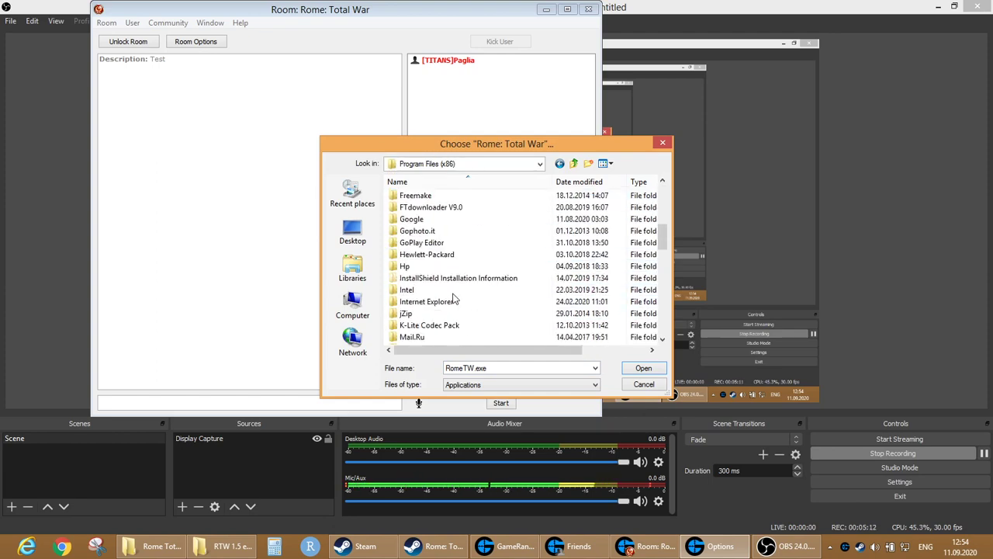
scroll(454, 299, down, 7)
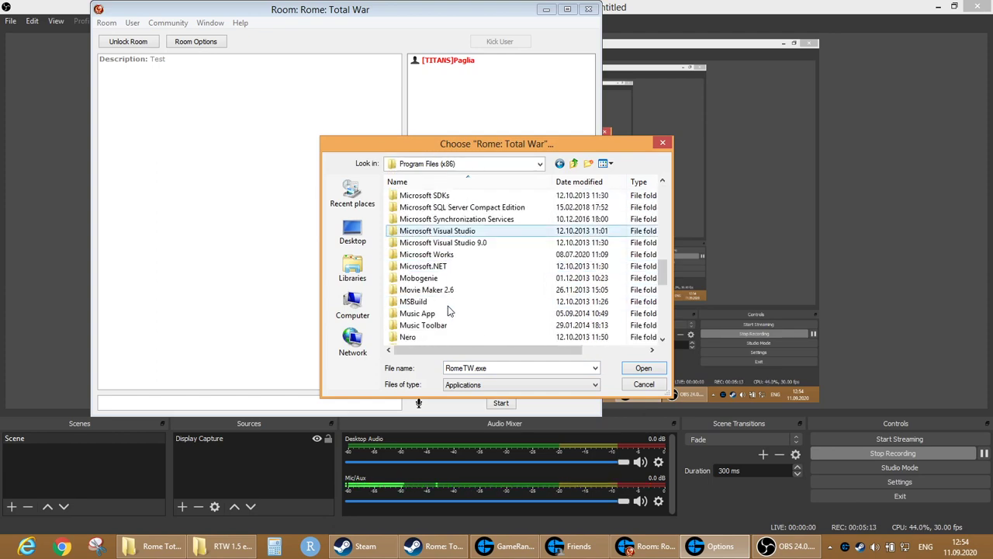
scroll(448, 311, down, 4)
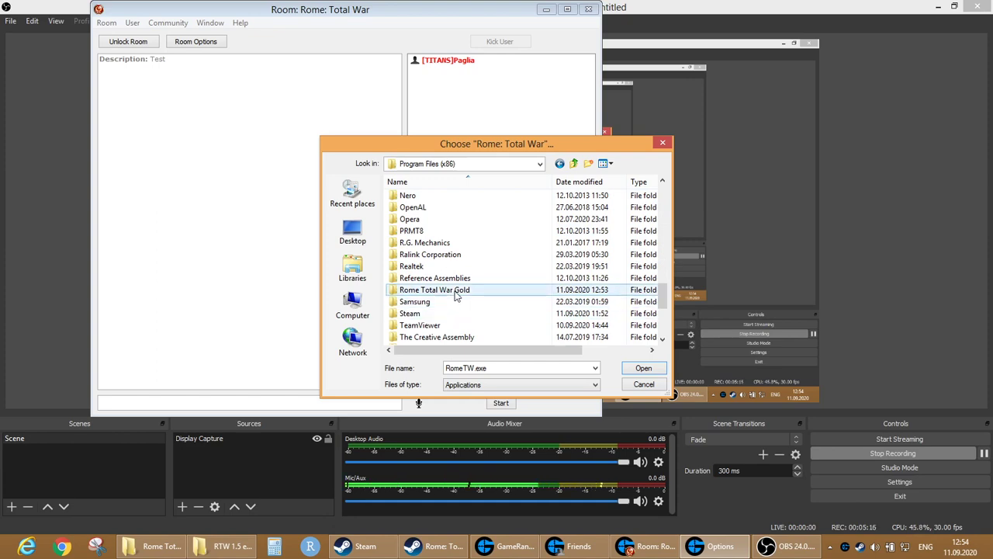
double_click(456, 293)
scroll(456, 295, down, 1)
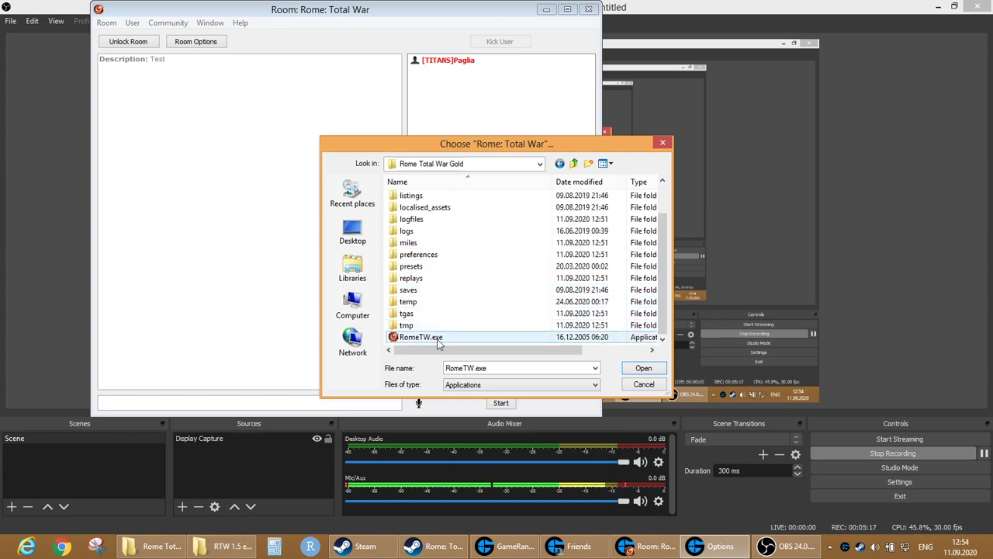
click(435, 337)
click(641, 368)
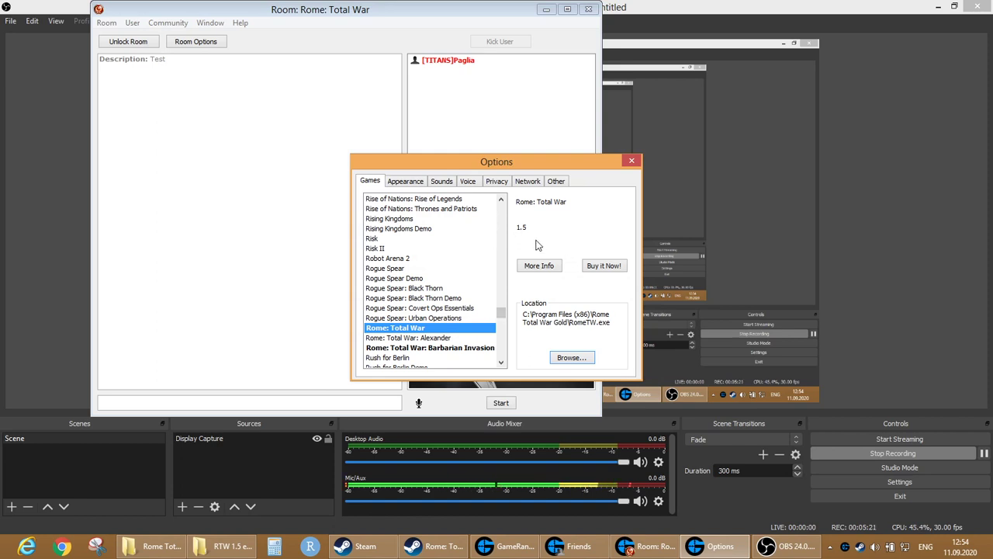
Step: Close the room options, attempt a start refused for too few players, then unlock the Rome: Total War room
click(630, 161)
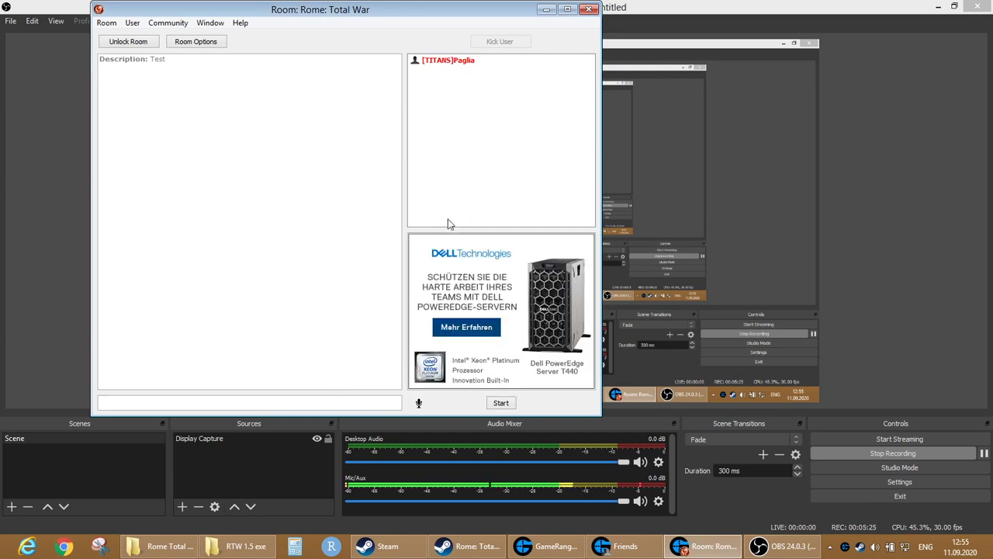
click(501, 405)
click(623, 249)
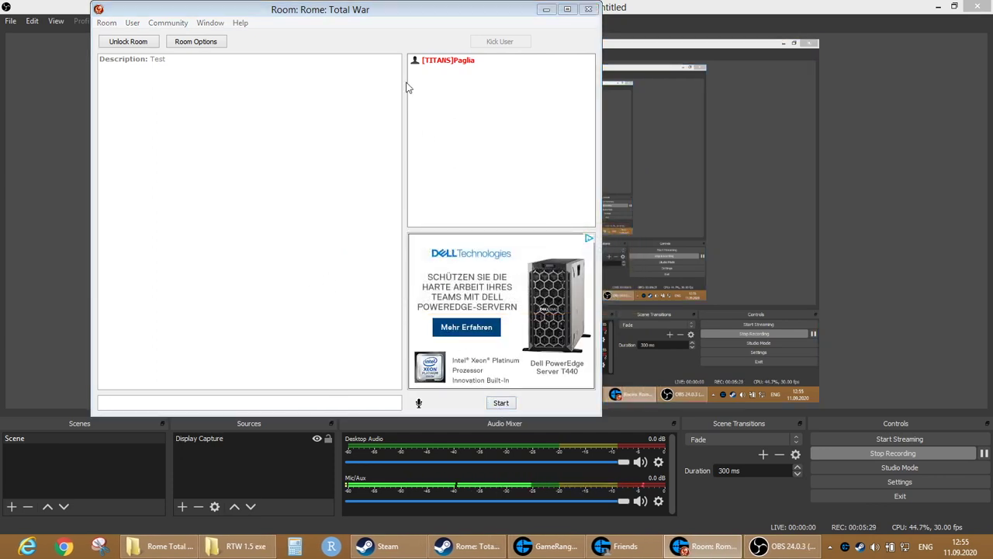
click(146, 43)
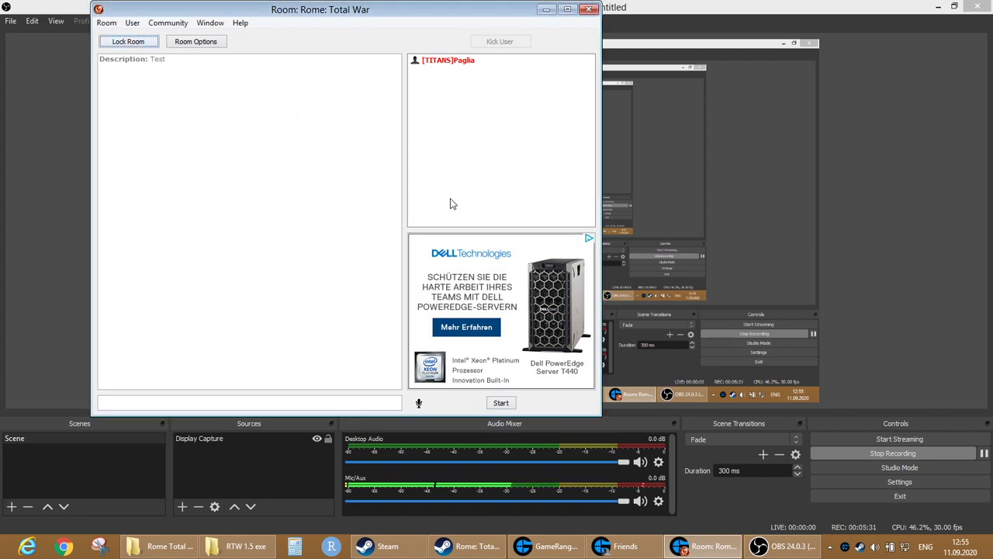